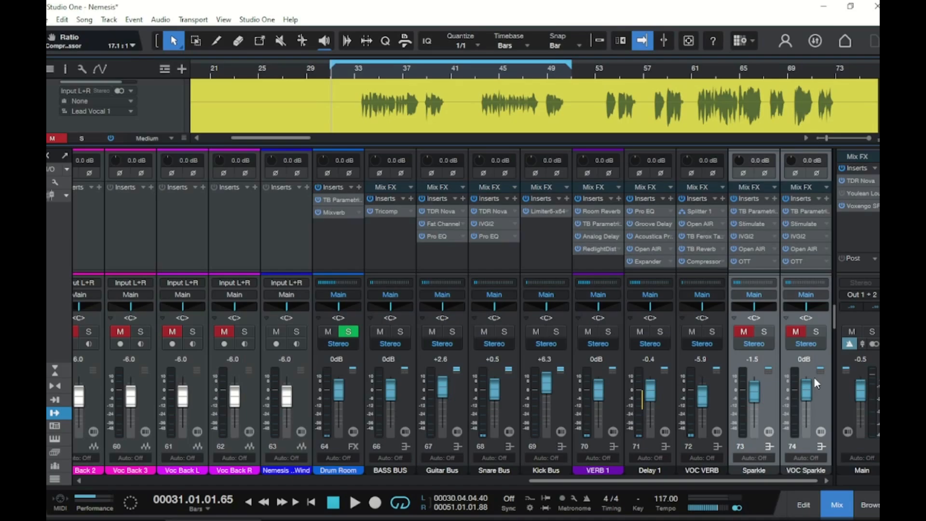
Step: Play the looped section and toggle the mutes of the Sparkle and VOC Sparkle buses to compare, leaving both unmuted
key(space)
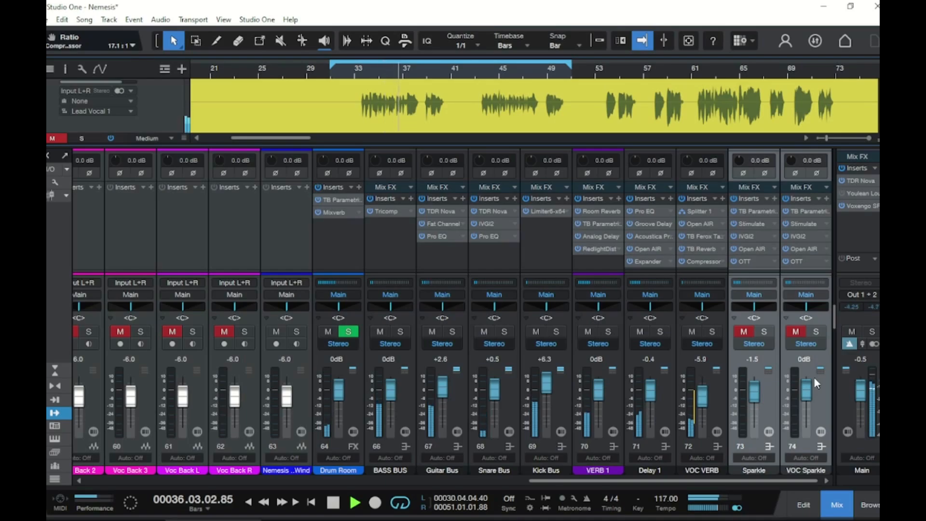
click(743, 332)
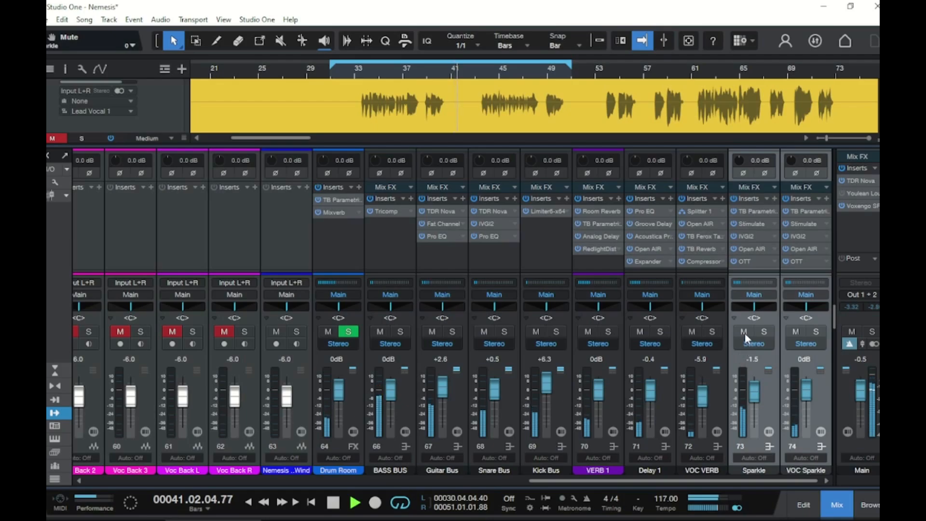
click(744, 332)
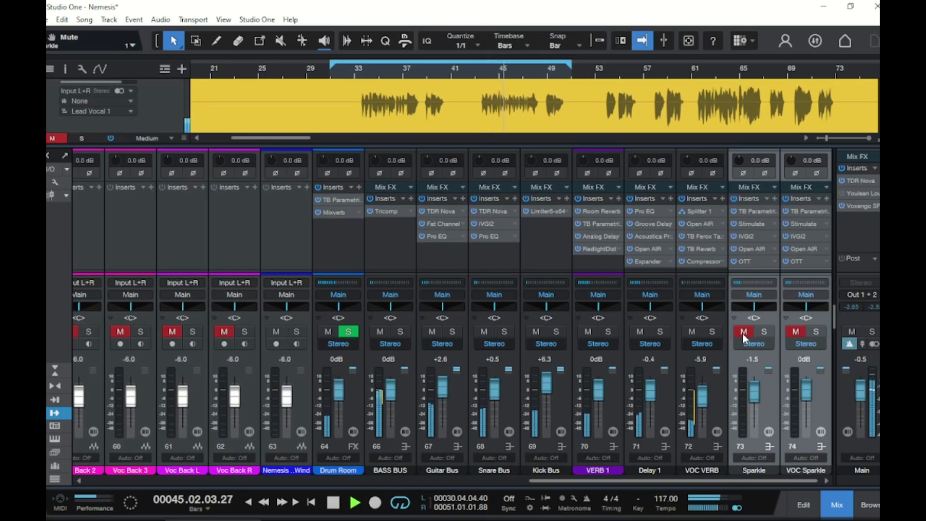
click(743, 332)
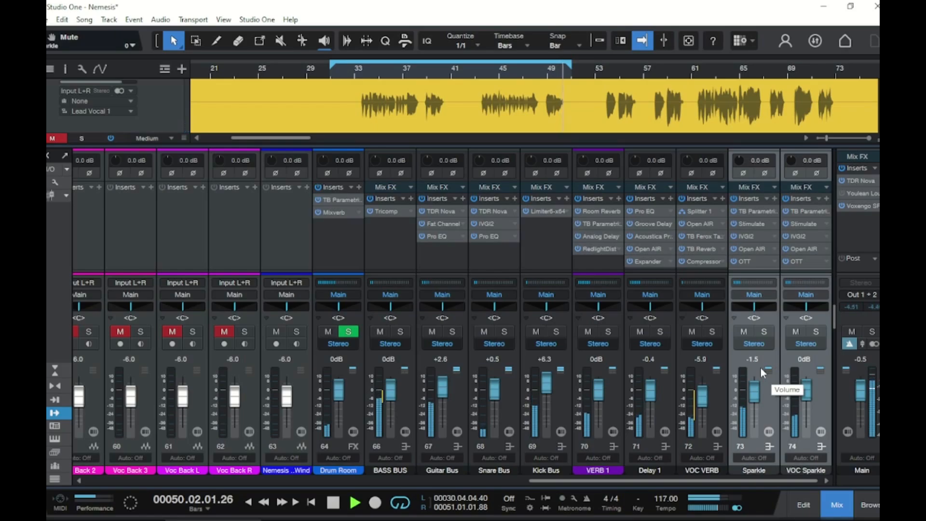
key(space)
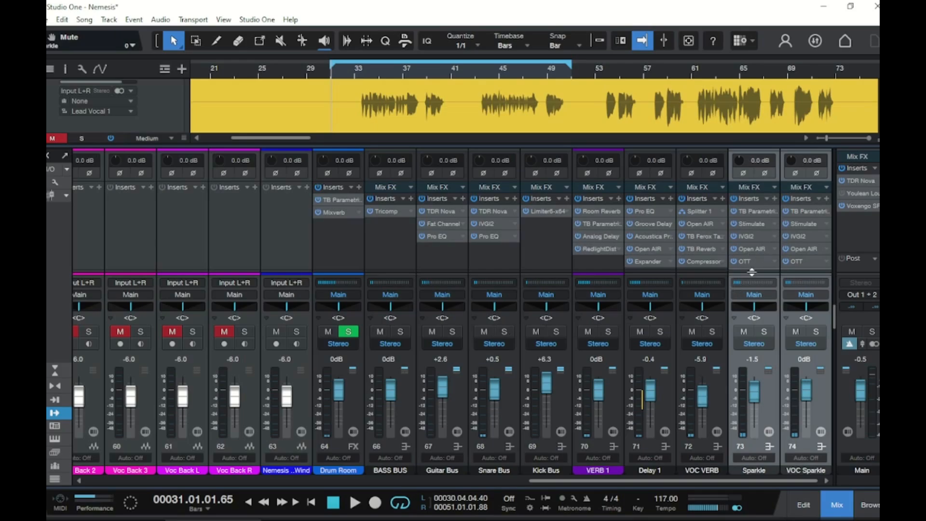
Step: Examine the TB Parametric Equalizer settings on the Sparkle bus and on the VOC Sparkle bus
click(757, 211)
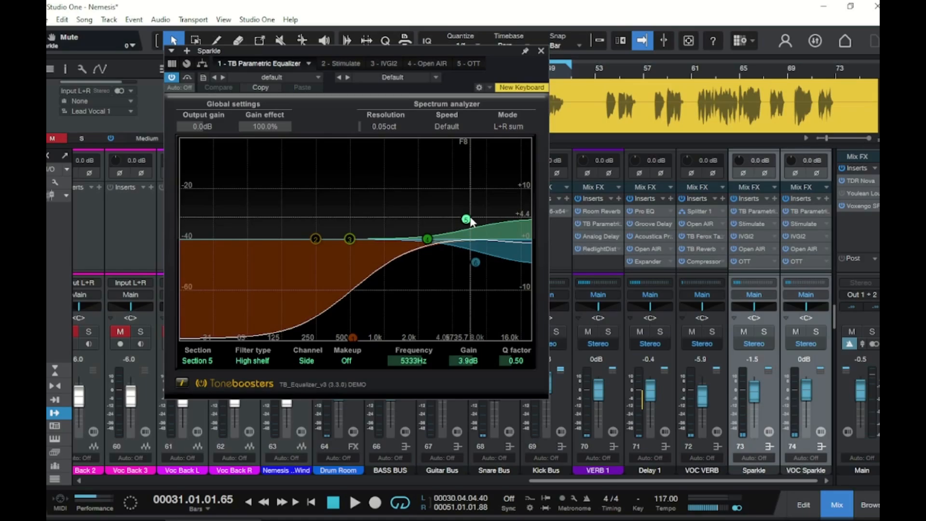
click(541, 51)
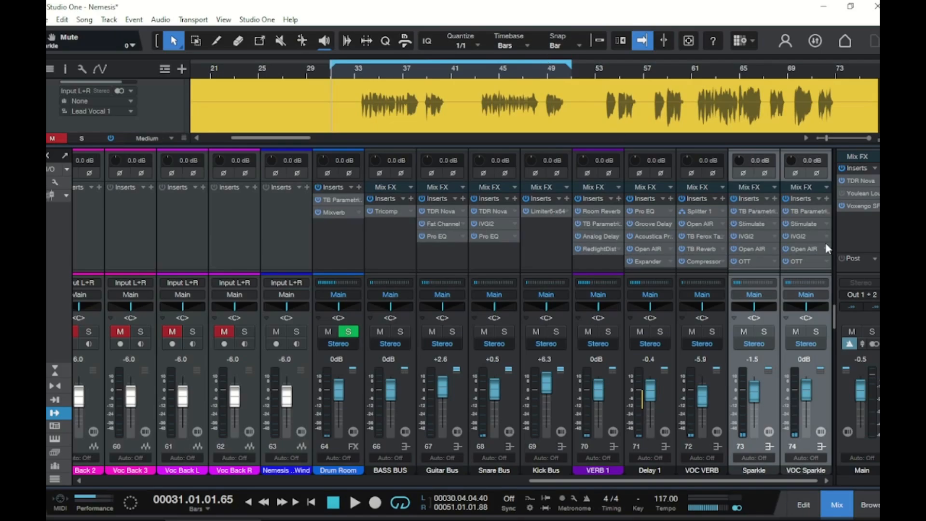
click(807, 214)
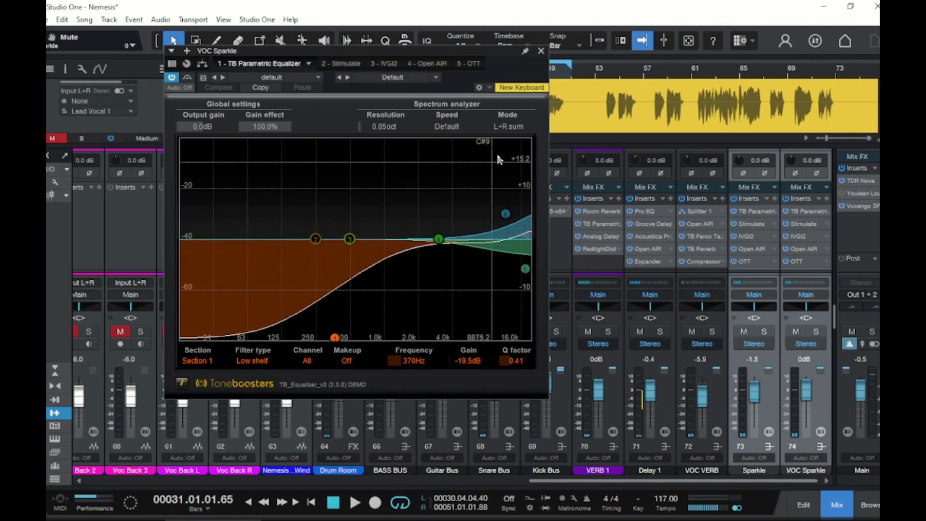
click(541, 51)
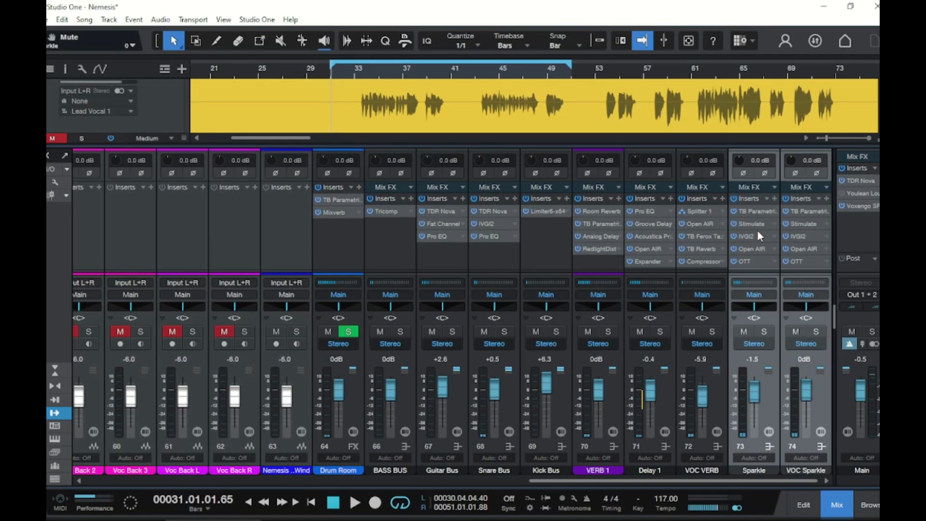
Step: Examine the Stimulate, IVGI2, Open AIR and OTT settings on the Sparkle bus one by one
click(752, 224)
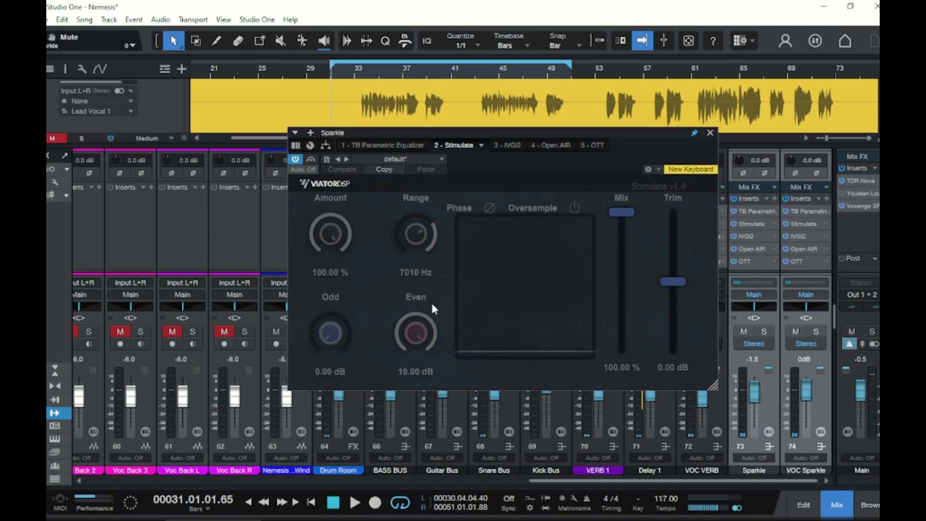
click(710, 132)
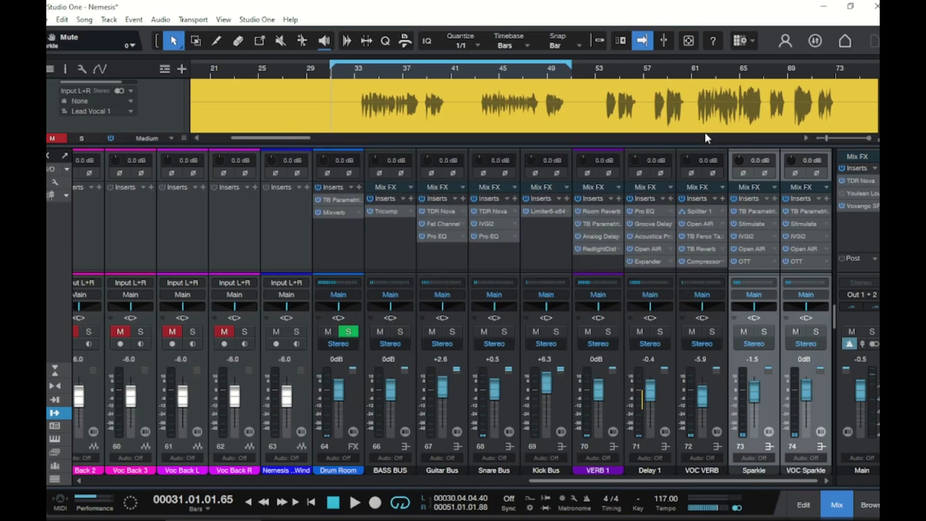
click(749, 236)
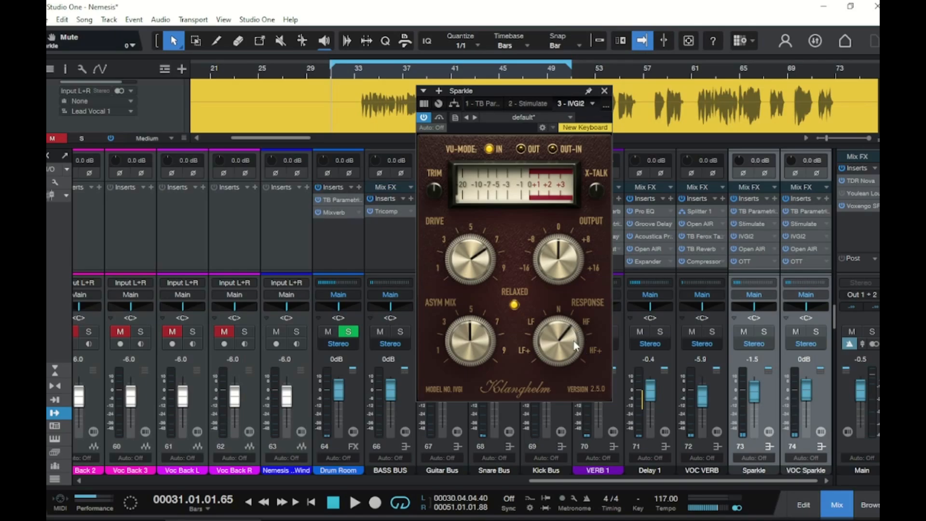
click(605, 93)
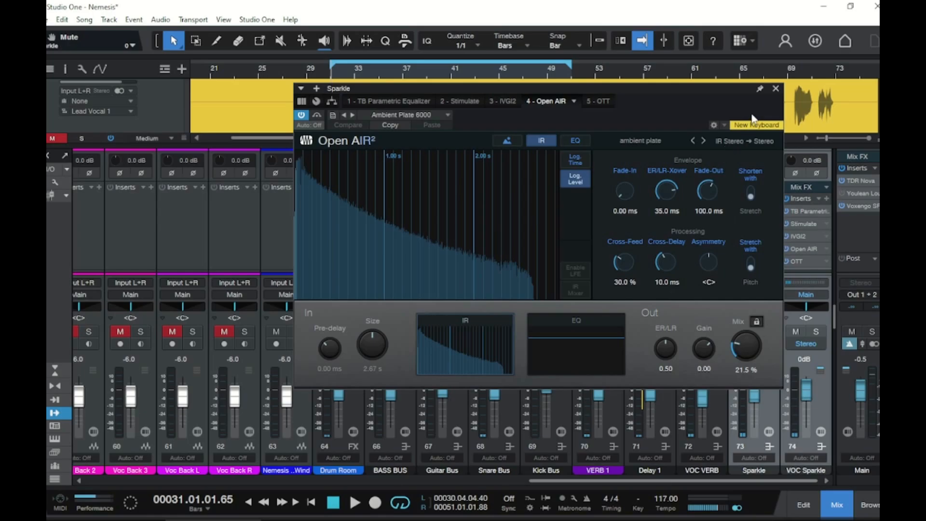
click(776, 89)
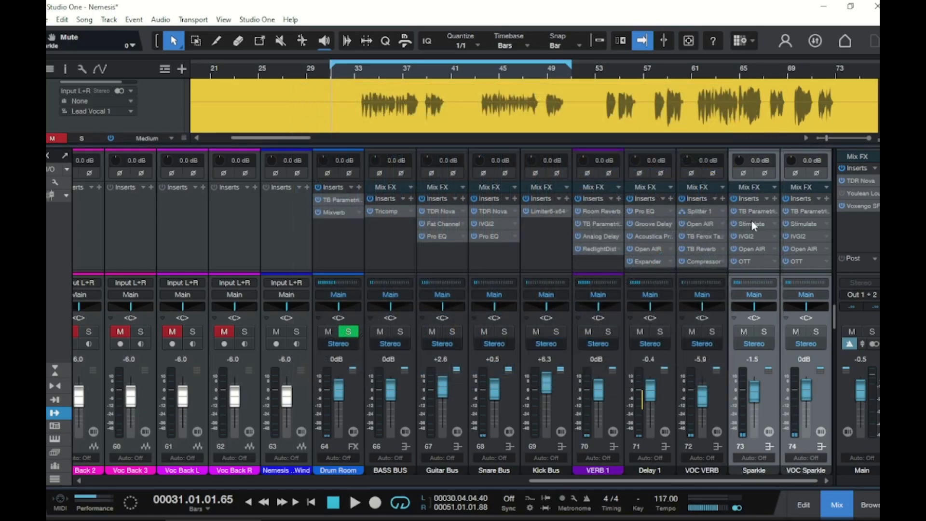
double_click(749, 261)
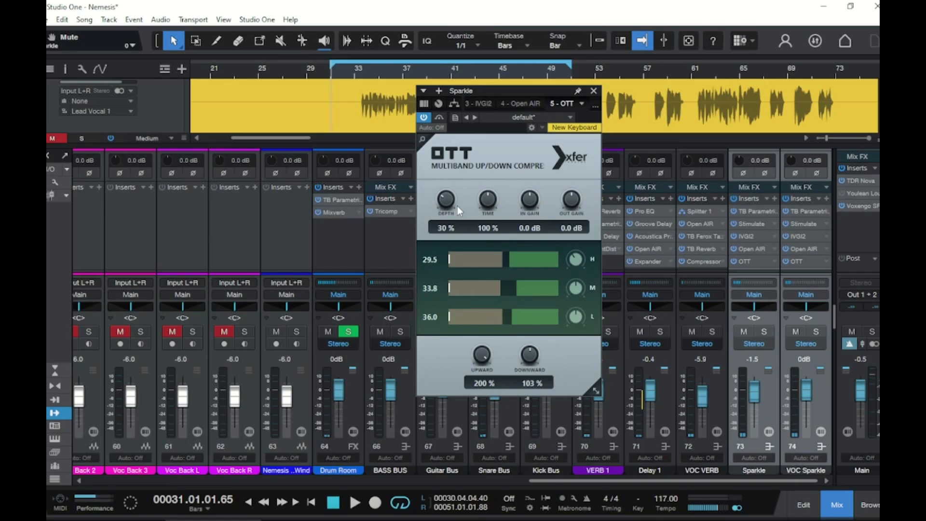
click(593, 91)
Step: Review the Sparkle bus effect chain in insert order, from the parametric equalizer through to OTT
click(749, 211)
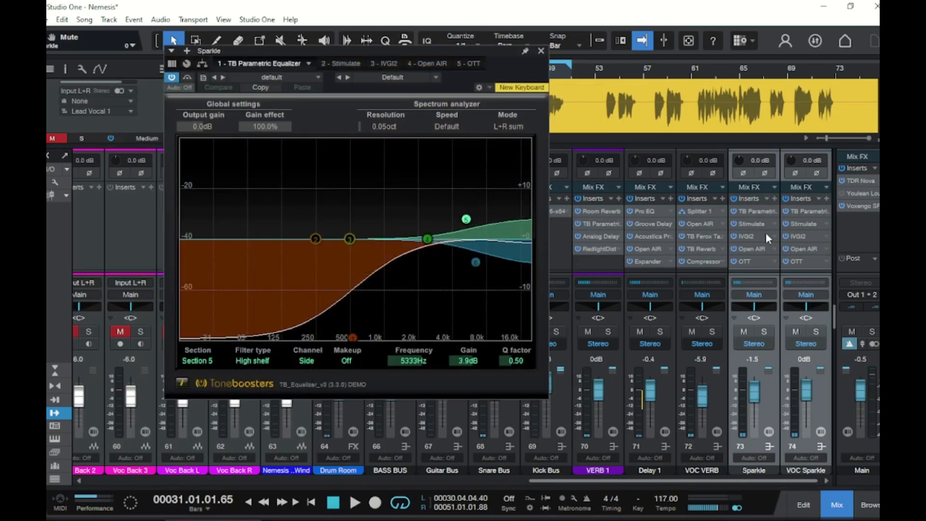
click(754, 223)
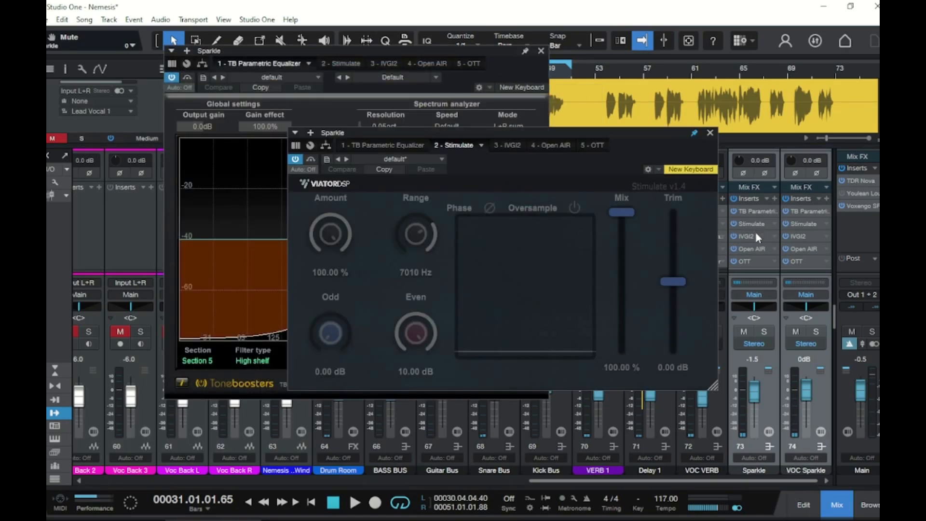
click(754, 233)
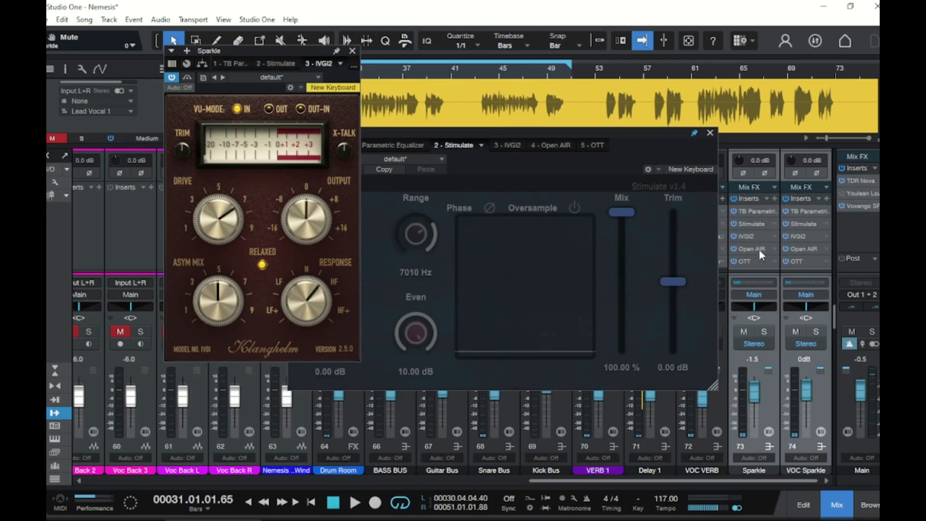
click(758, 249)
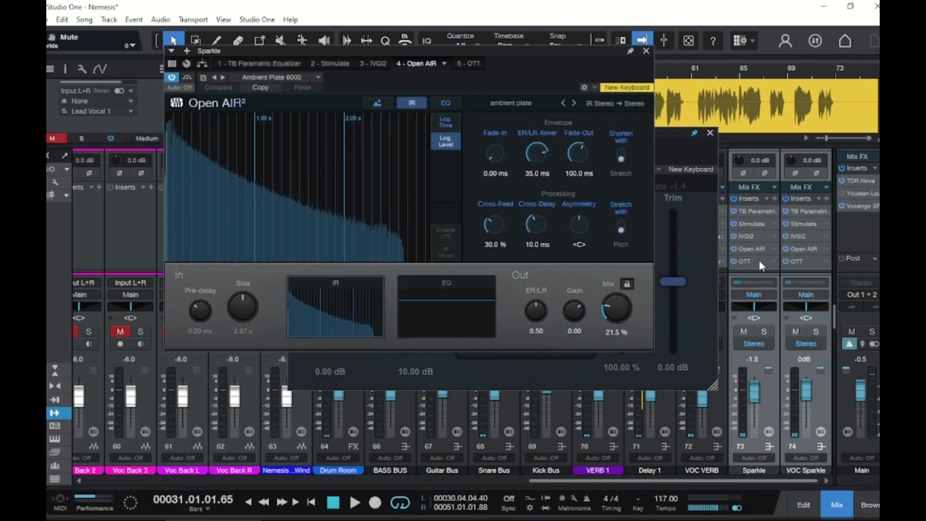
click(759, 261)
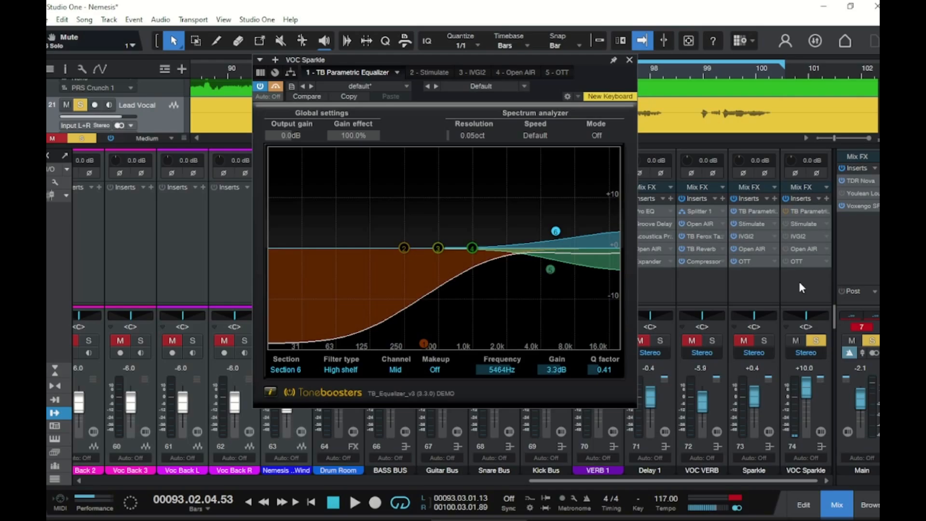
Step: Audition the soloed VOC Sparkle bus, slightly raise the equalizer's Mid high shelf in section 6, and select the Side high shelf in section 5
key(space)
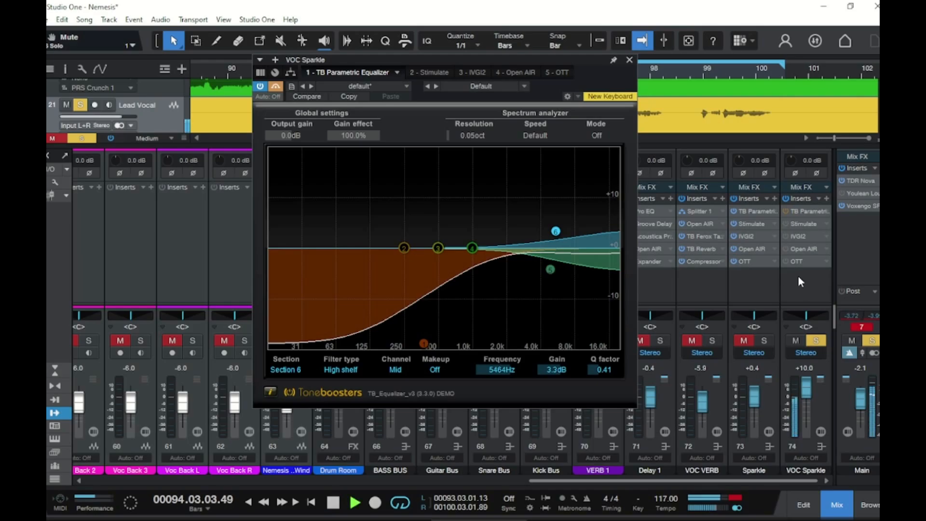
key(space)
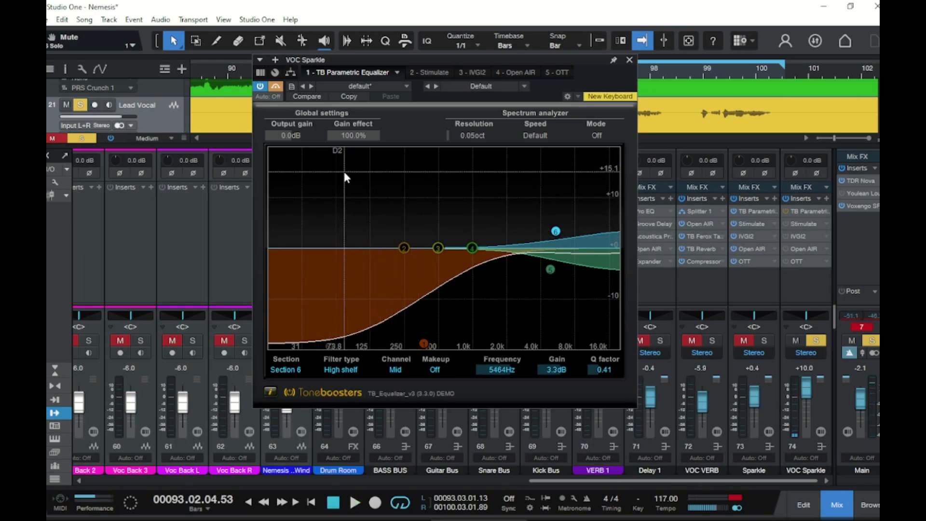
drag(557, 233, 554, 230)
click(551, 269)
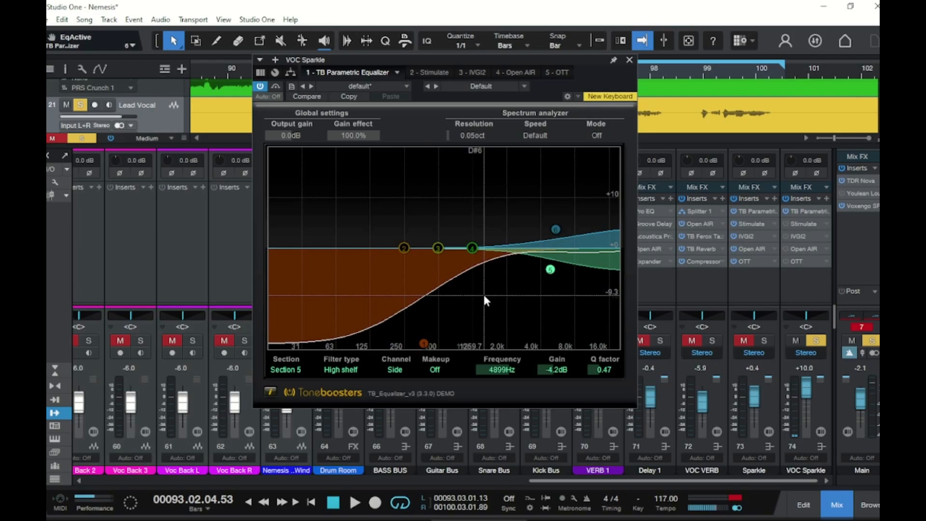
key(space)
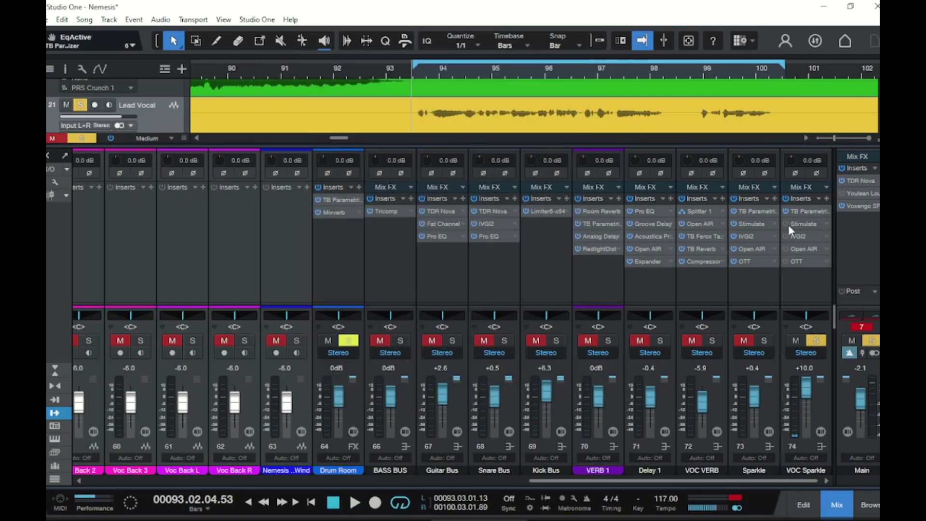
Step: Activate Stimulate on the VOC Sparkle bus, turn on its Oversample option and audition the vocal
click(804, 223)
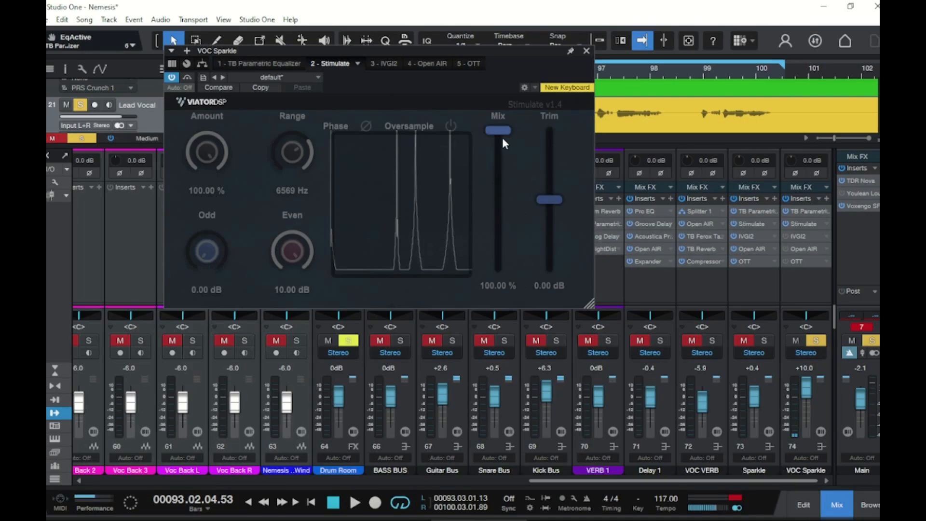
click(450, 126)
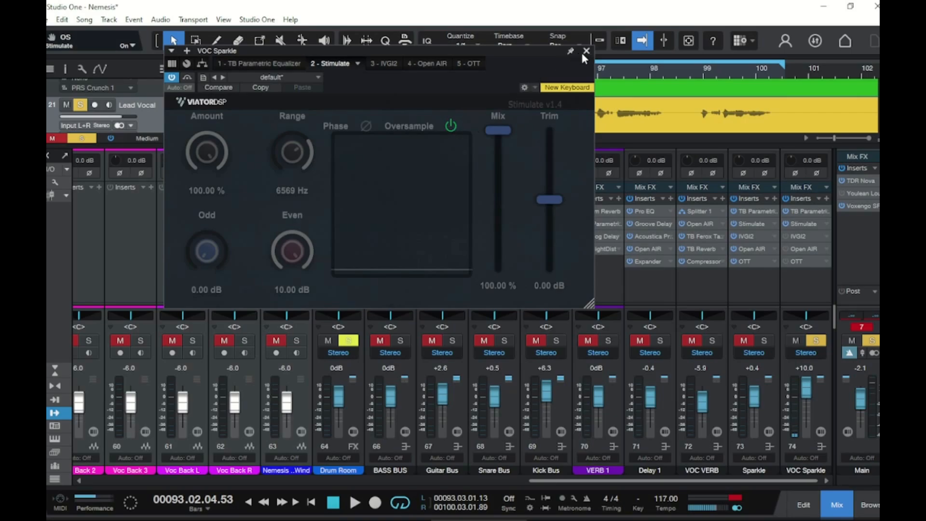
key(space)
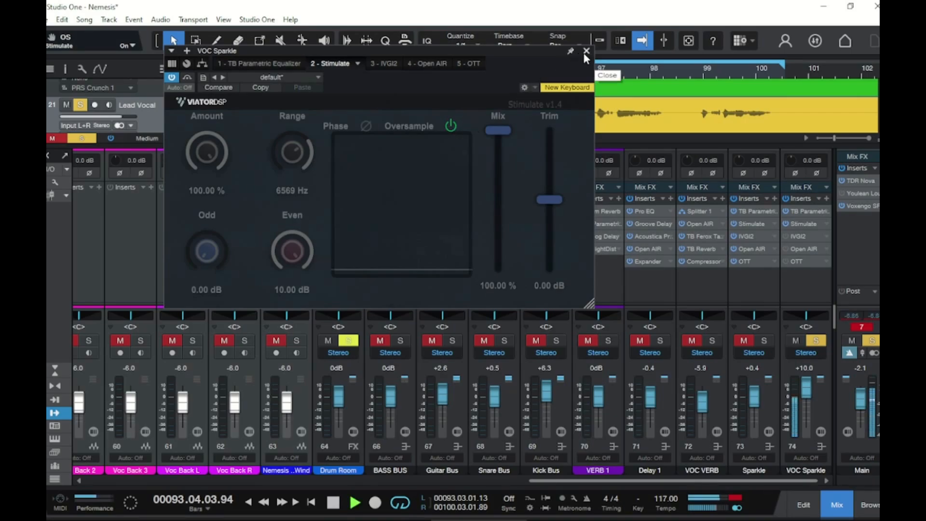
key(space)
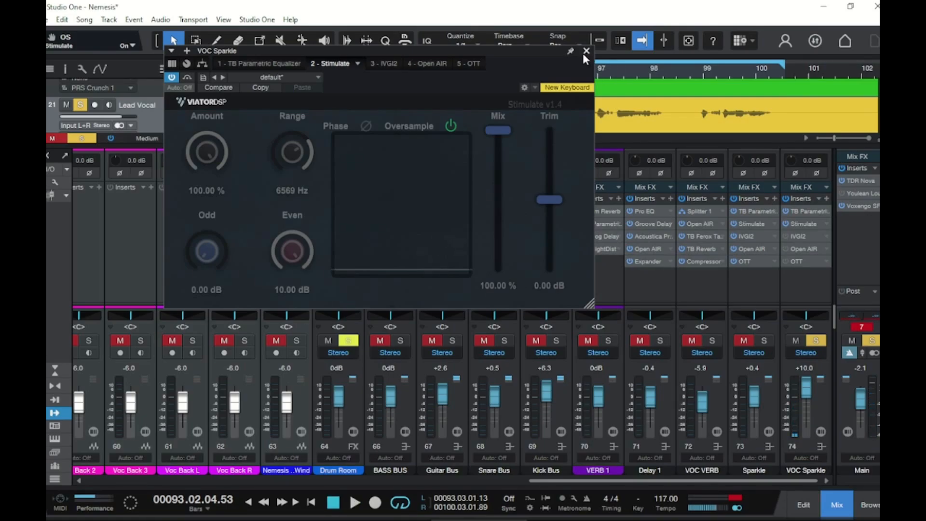
click(585, 52)
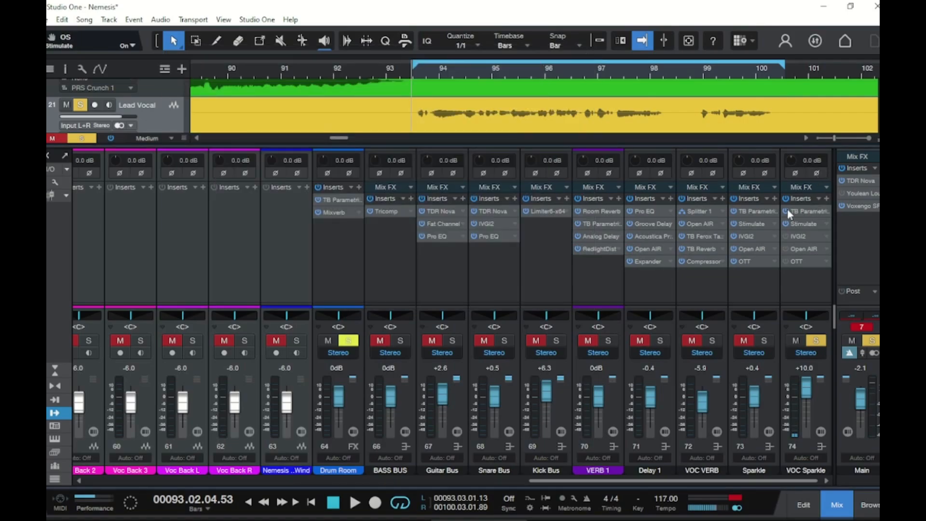
Step: Activate the IVGI2 saturation on the VOC Sparkle bus, check its settings and audition the vocal
double_click(802, 236)
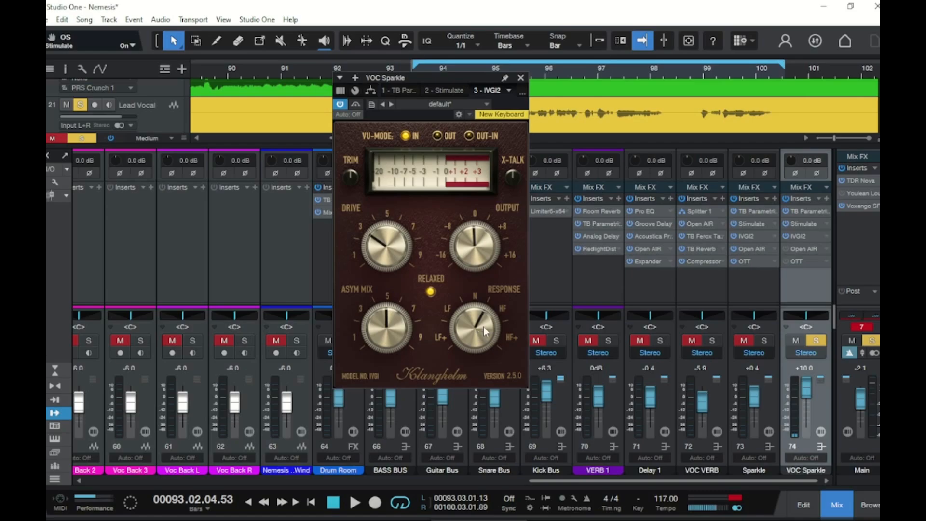
click(522, 78)
key(space)
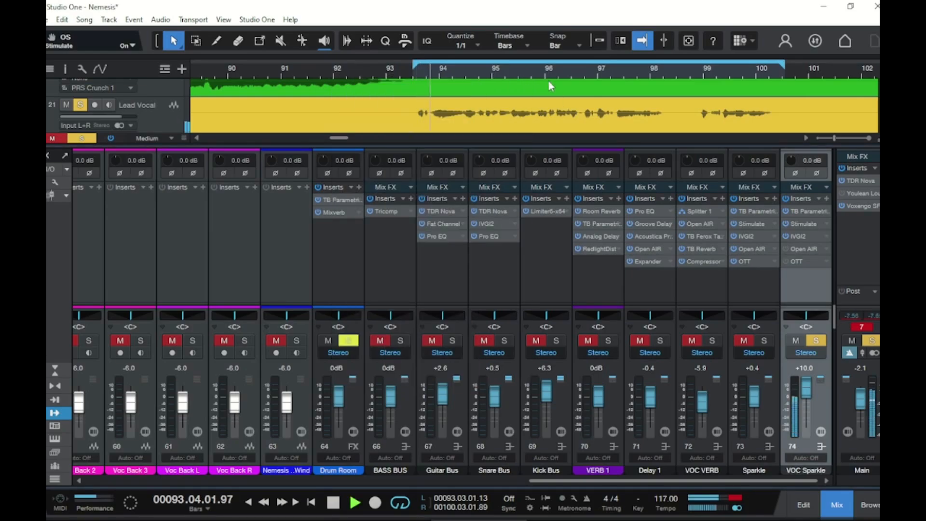
click(795, 249)
key(space)
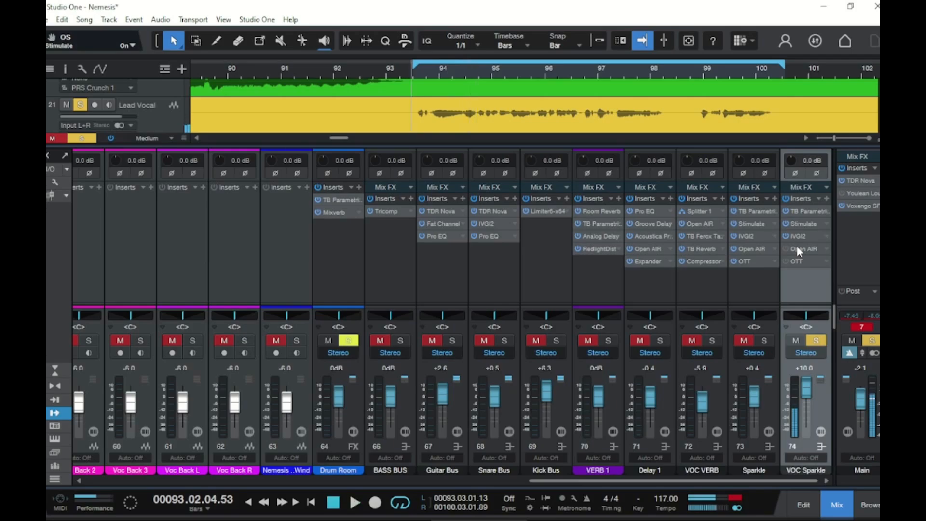
Step: Activate the Open AIR reverb on the VOC Sparkle bus, check its settings and audition the vocal
click(802, 248)
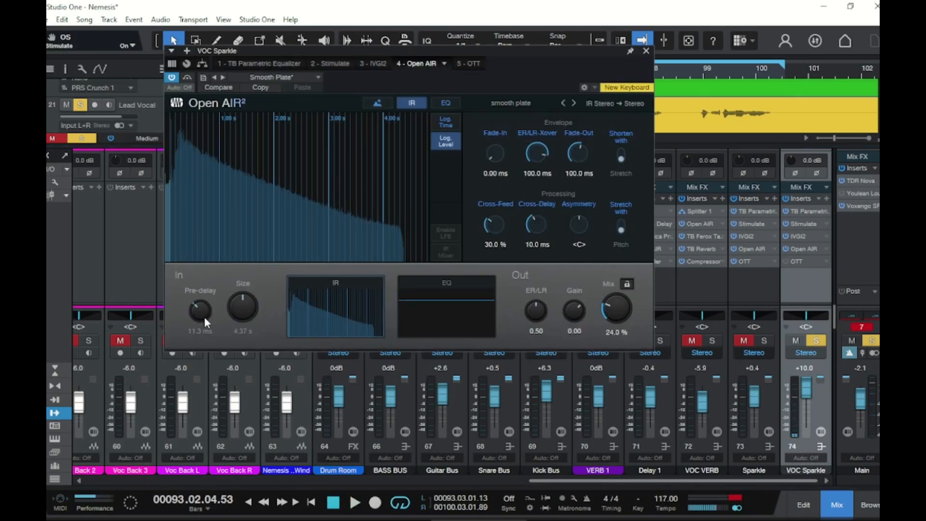
key(space)
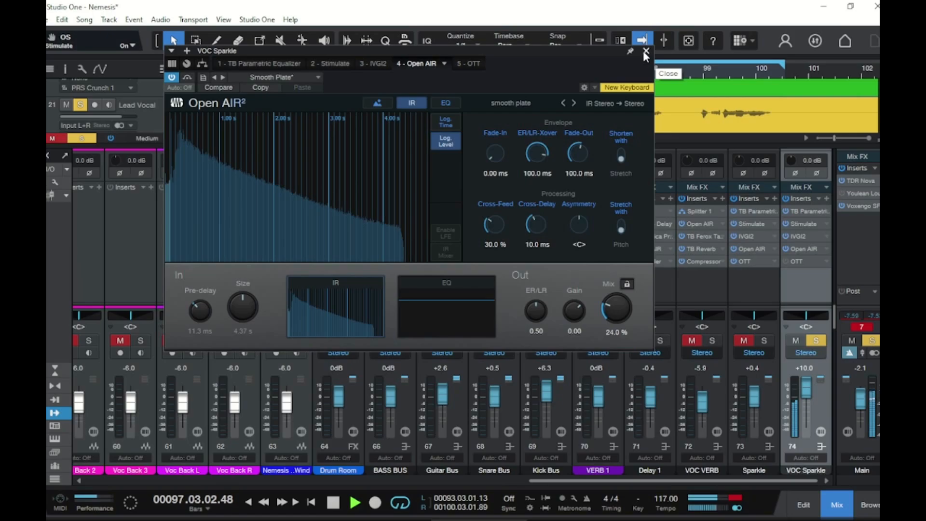
key(space)
click(645, 52)
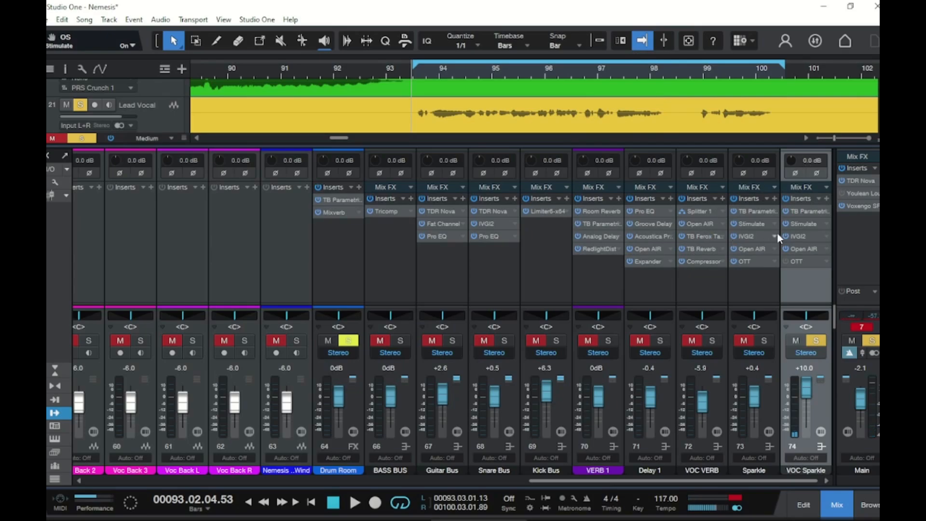
Step: Activate the OTT multiband compressor on the VOC Sparkle bus and check its settings
click(798, 263)
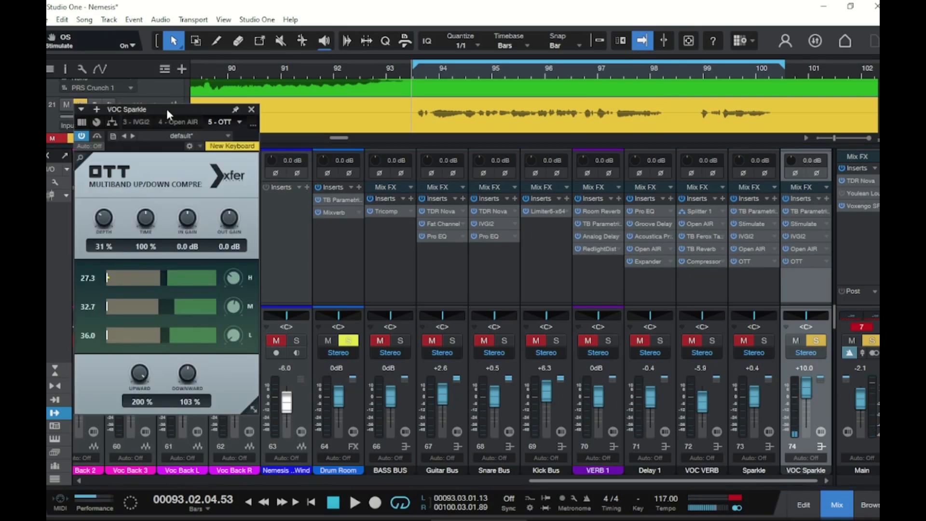
drag(166, 109, 444, 98)
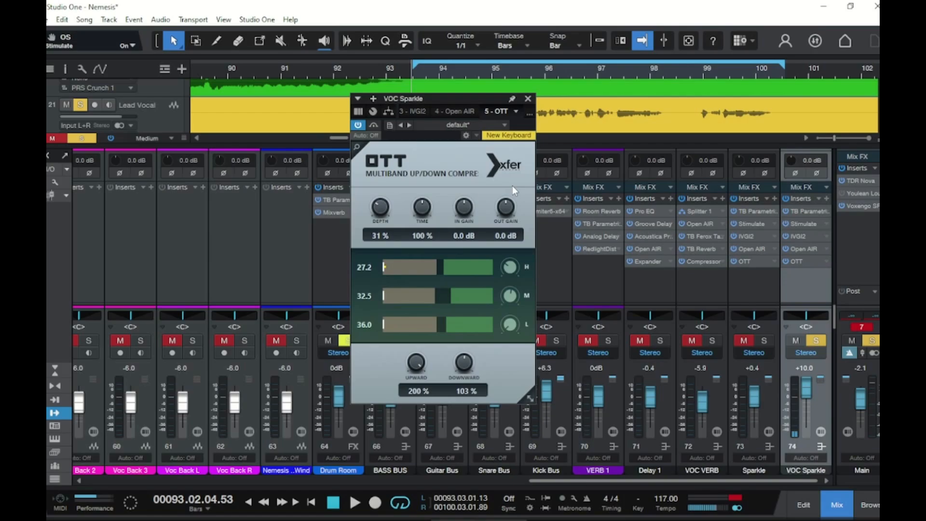
click(528, 100)
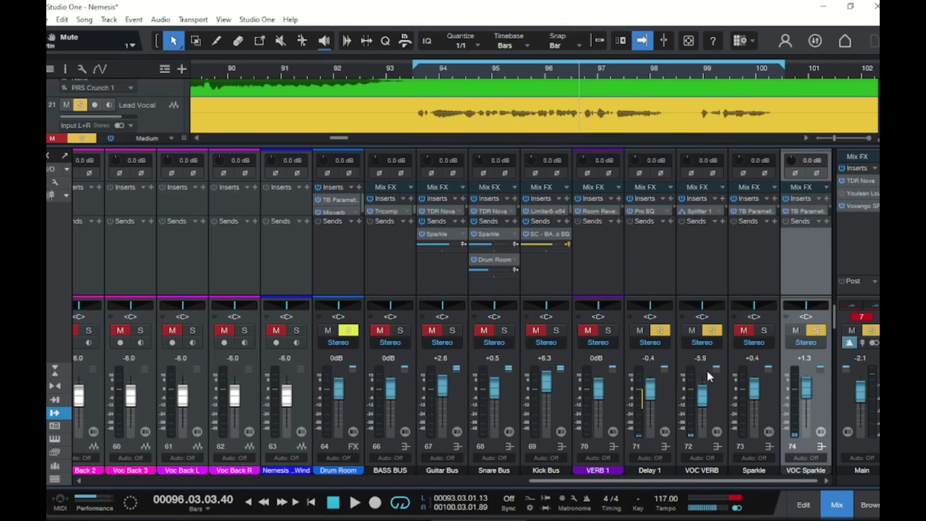
Step: Raise the VOC Sparkle bus volume to +7.4 dB and set the Lead Vocal's VOC Sparkle send level to -6.4 dB while auditioning the vocal
mouse_move(811, 392)
mouse_down()
mouse_move(803, 437)
mouse_move(805, 381)
mouse_up()
key(space)
drag(766, 484, 565, 451)
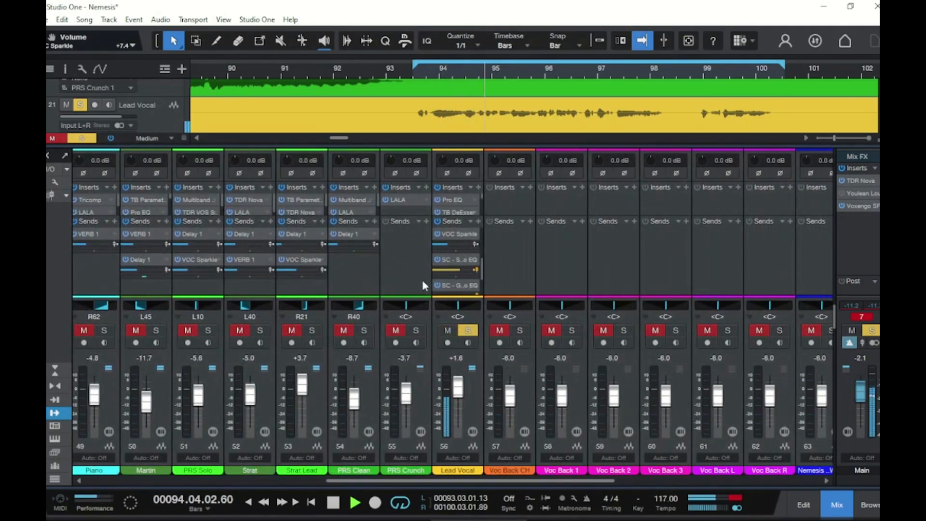
mouse_move(448, 245)
drag(449, 248, 454, 247)
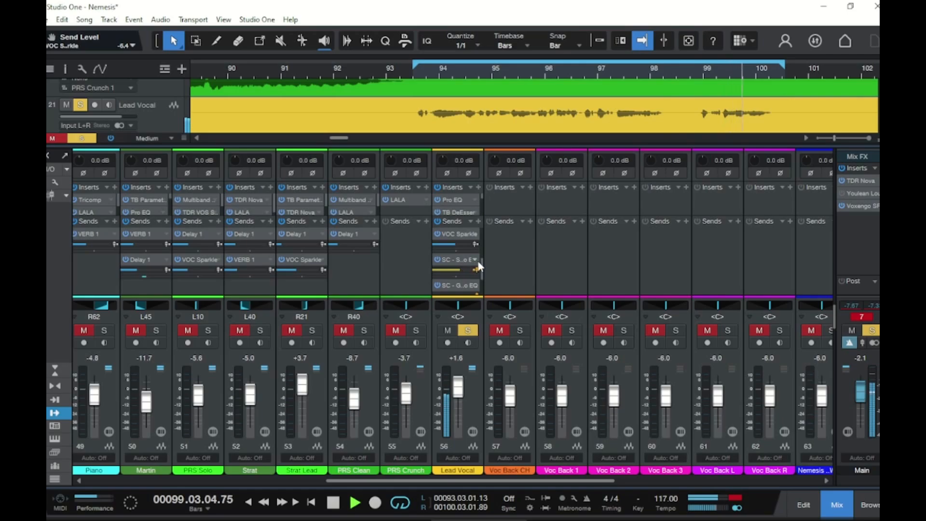
key(space)
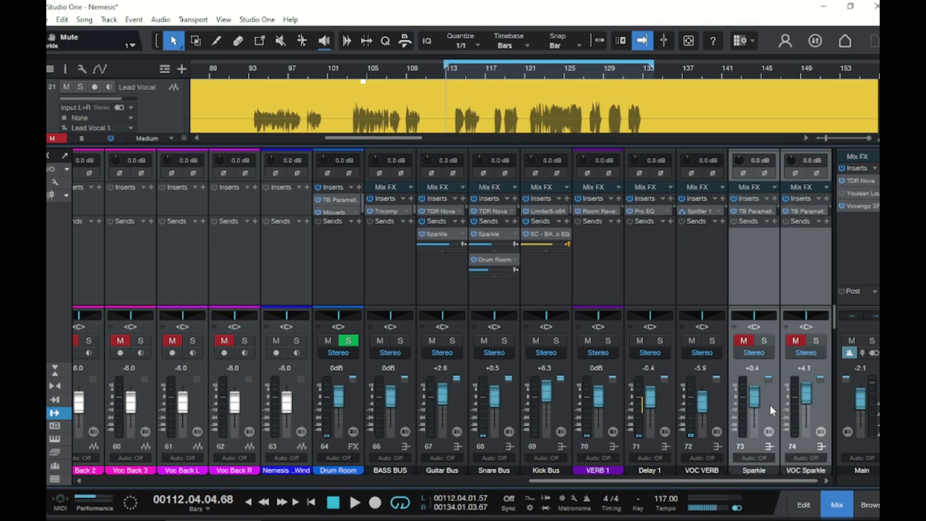
Step: Play the full mix and compare it with the Sparkle and VOC Sparkle buses muted and unmuted together, ending with both unmuted
key(space)
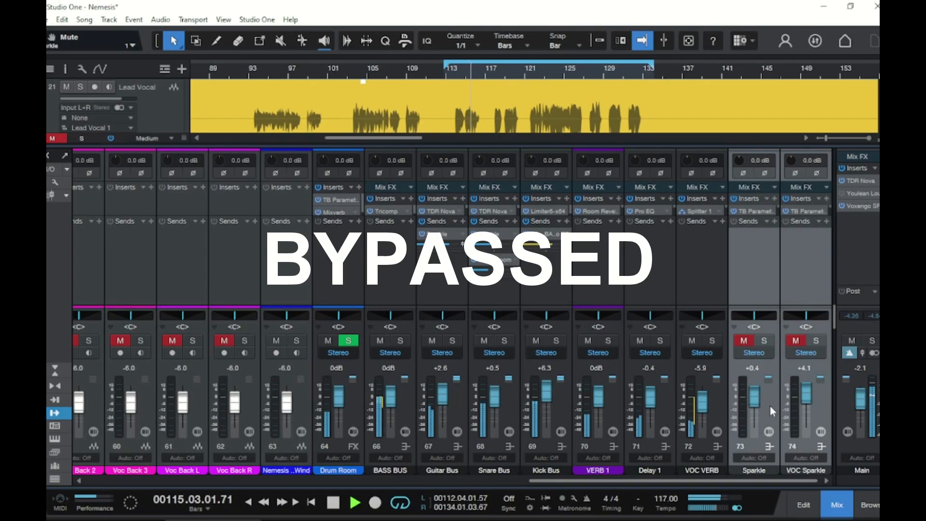
click(748, 341)
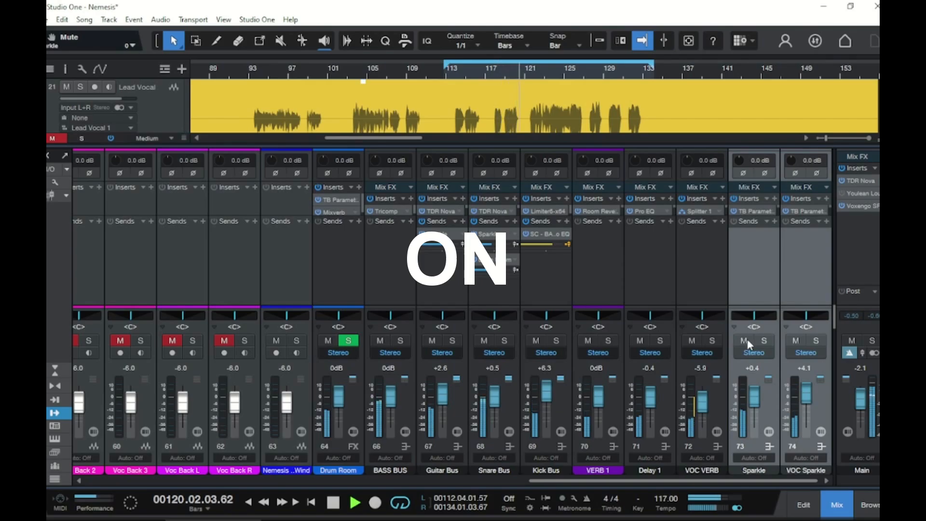
click(745, 341)
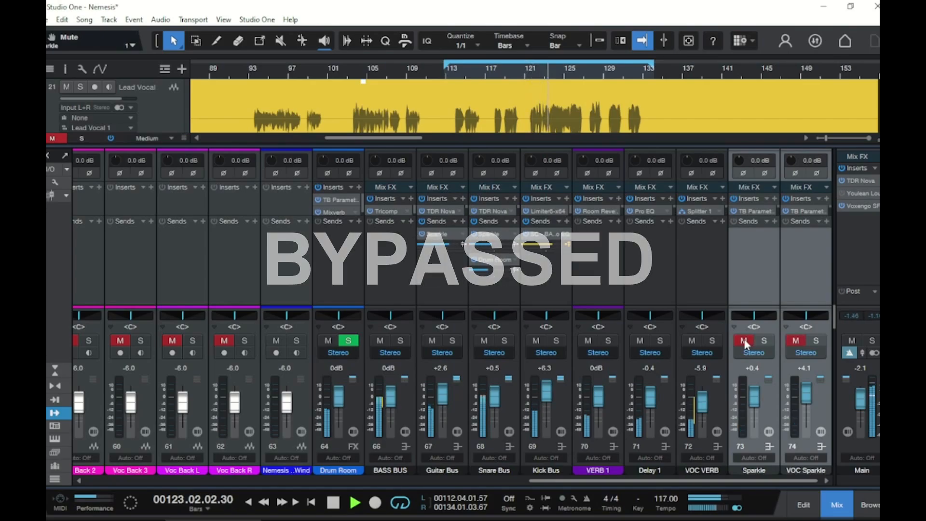
click(746, 341)
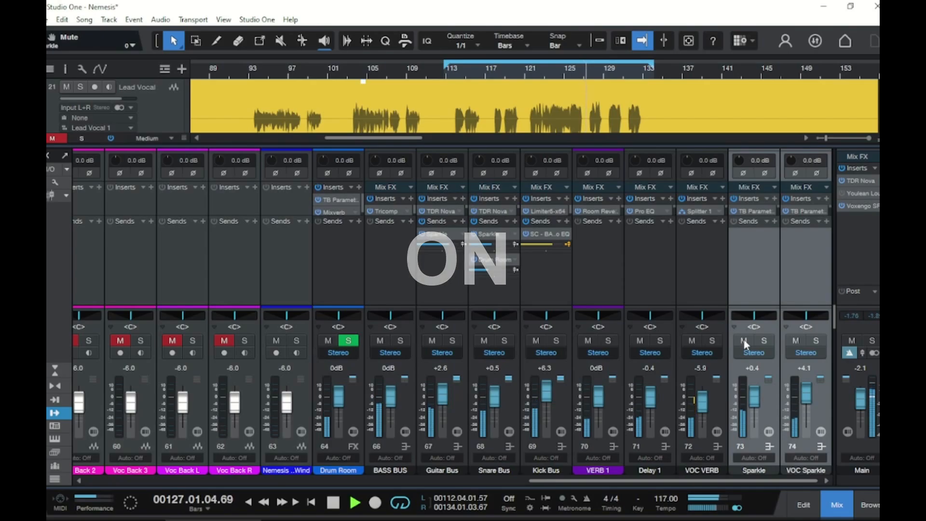
click(744, 340)
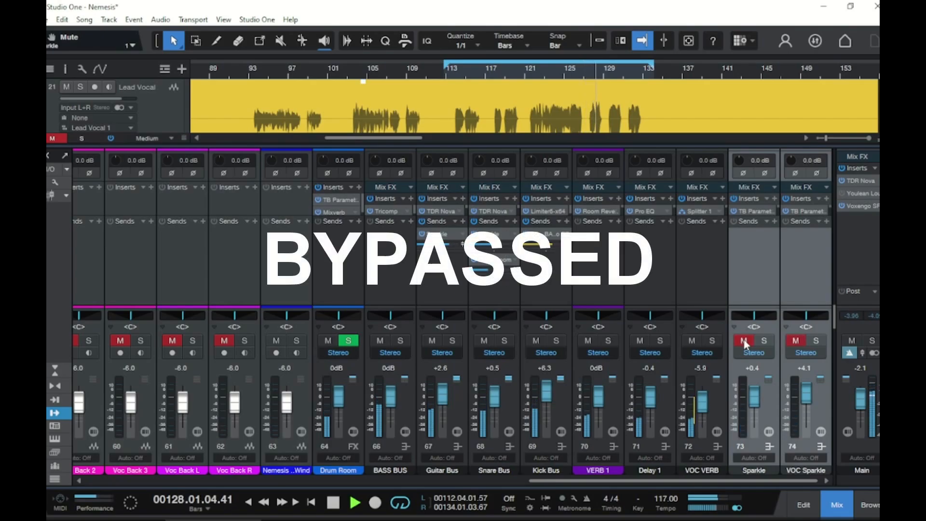
click(743, 340)
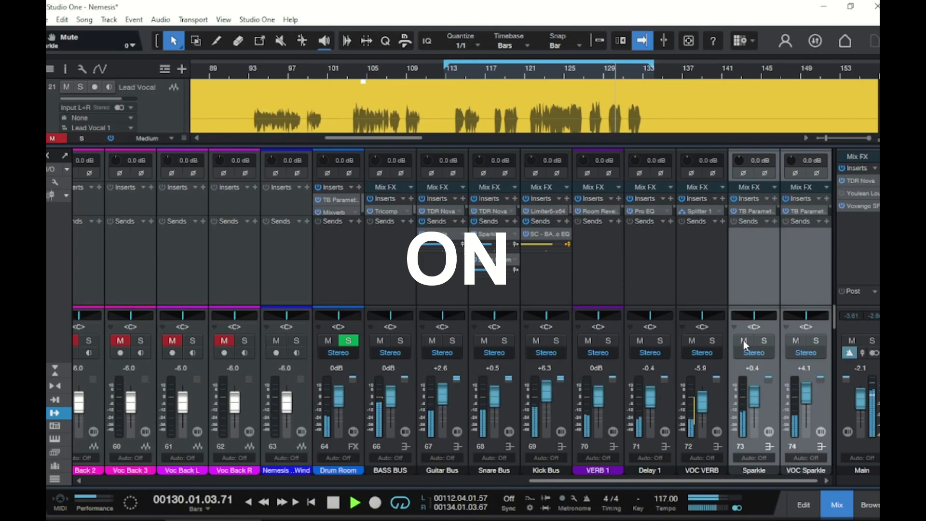